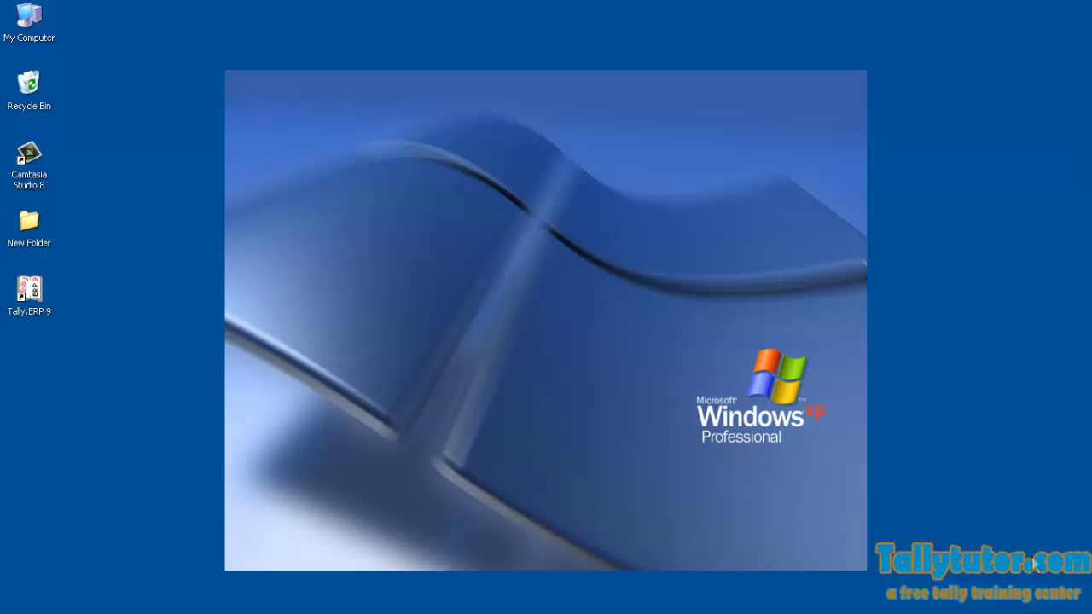
Step: Launch Tally.ERP 9 from its desktop icon to reach the Gateway with no company loaded
double_click(29, 290)
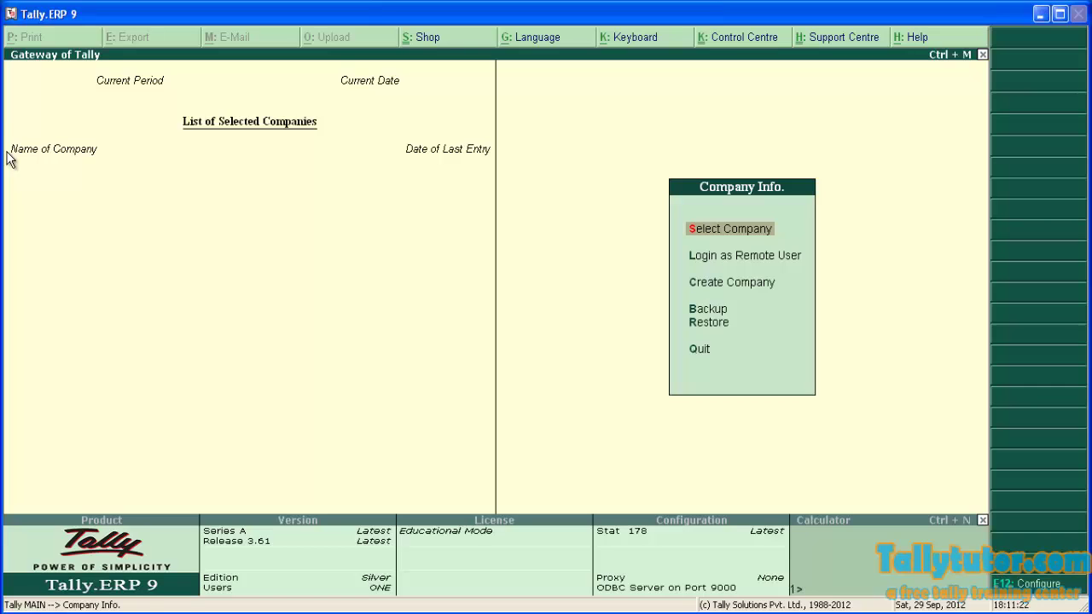
Step: Load ABC LTD, then Suraj Travels, from the Select Company list
key("Return")
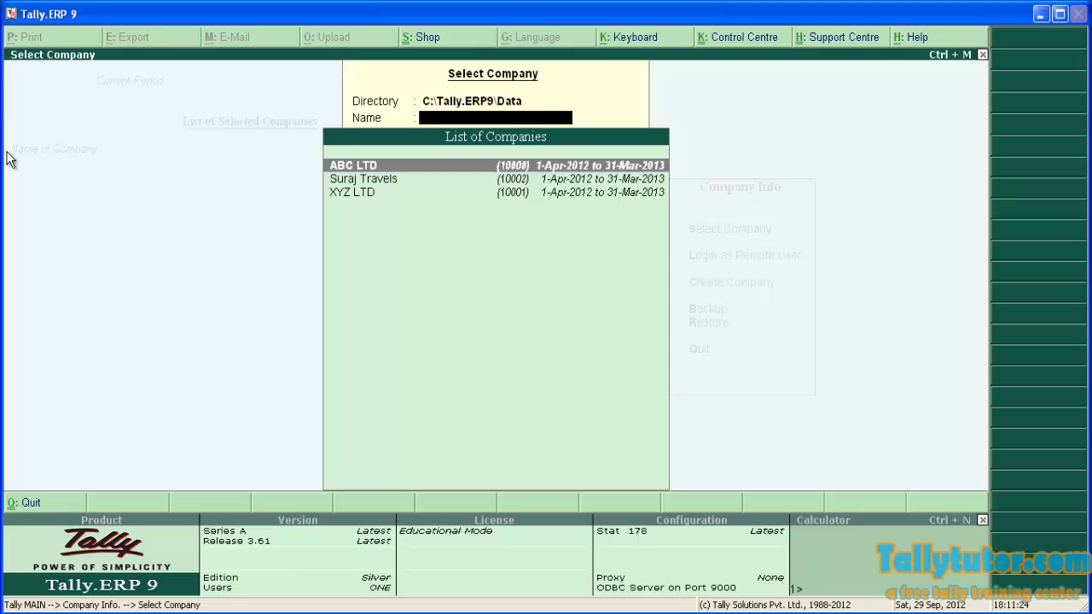
key("Down")
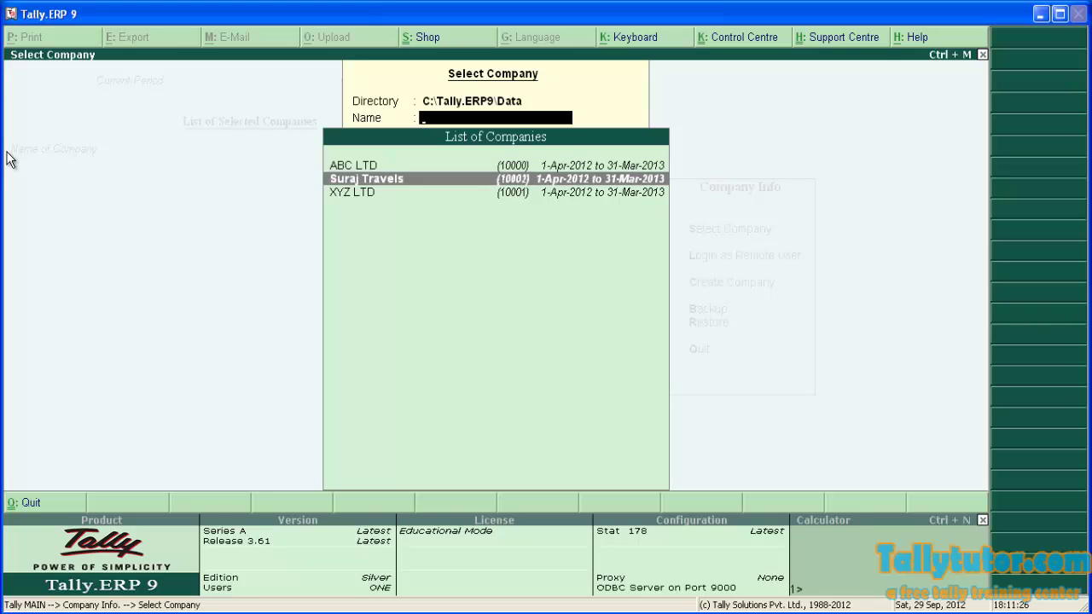
key("Up")
key("Return")
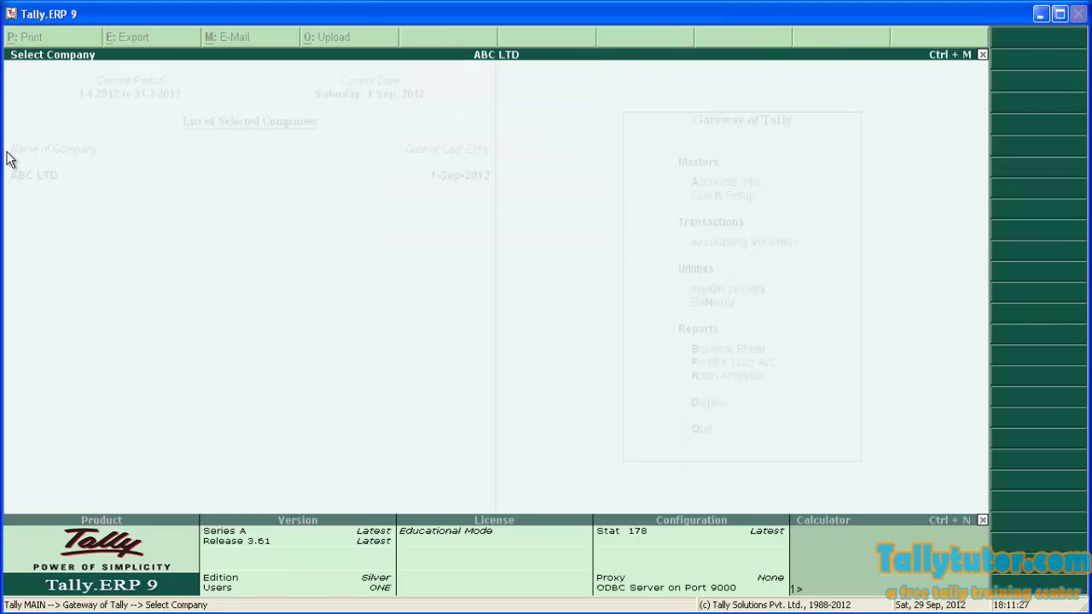
key("F1")
key("Down")
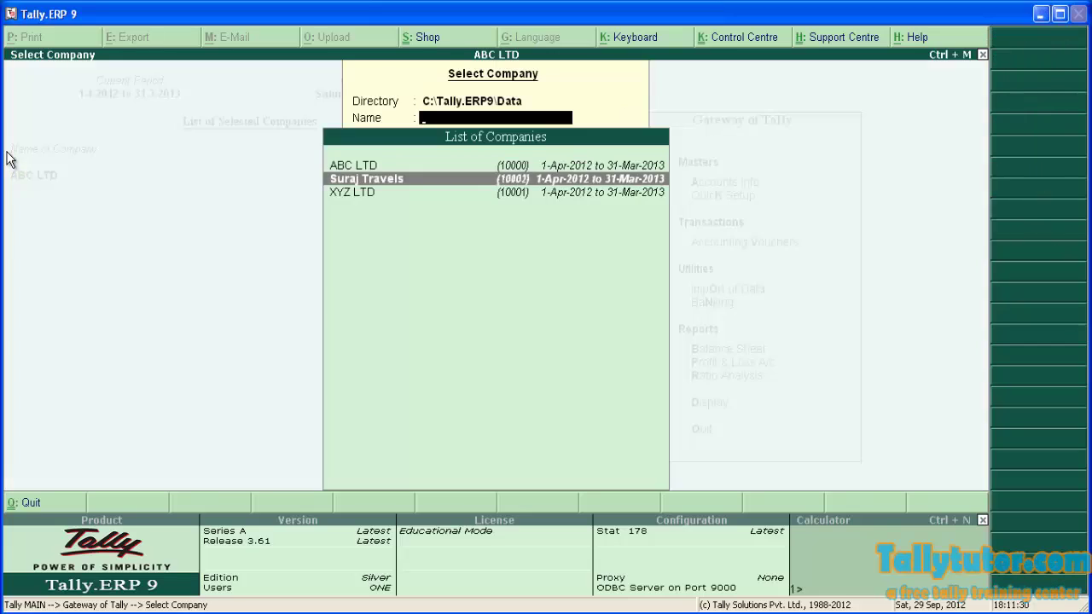
key("Return")
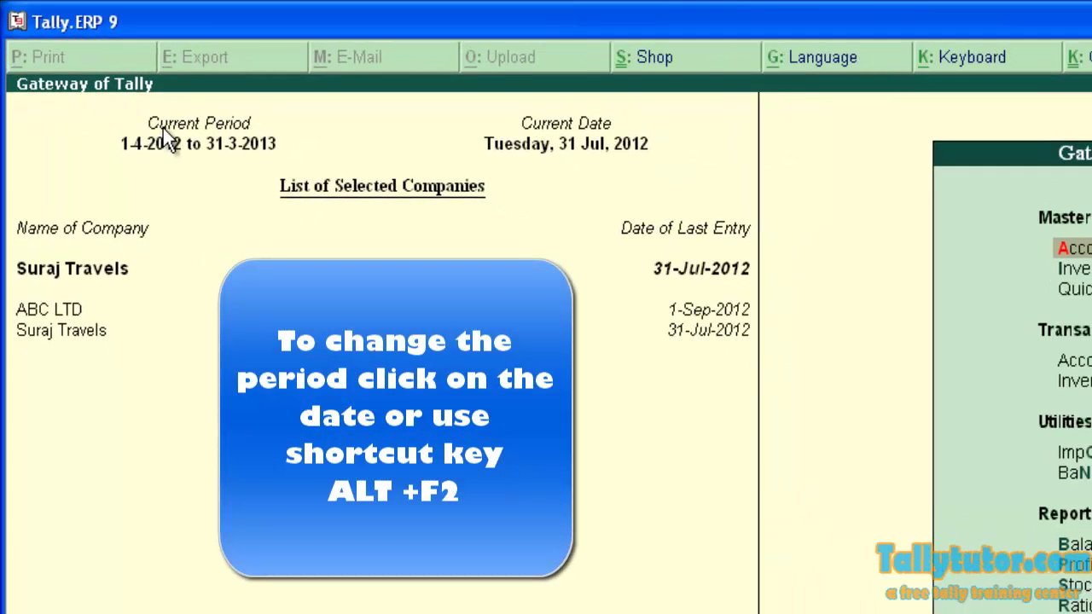
Step: Change the current period to 1.4.2011 through 31.3.2012
left_click(182, 121)
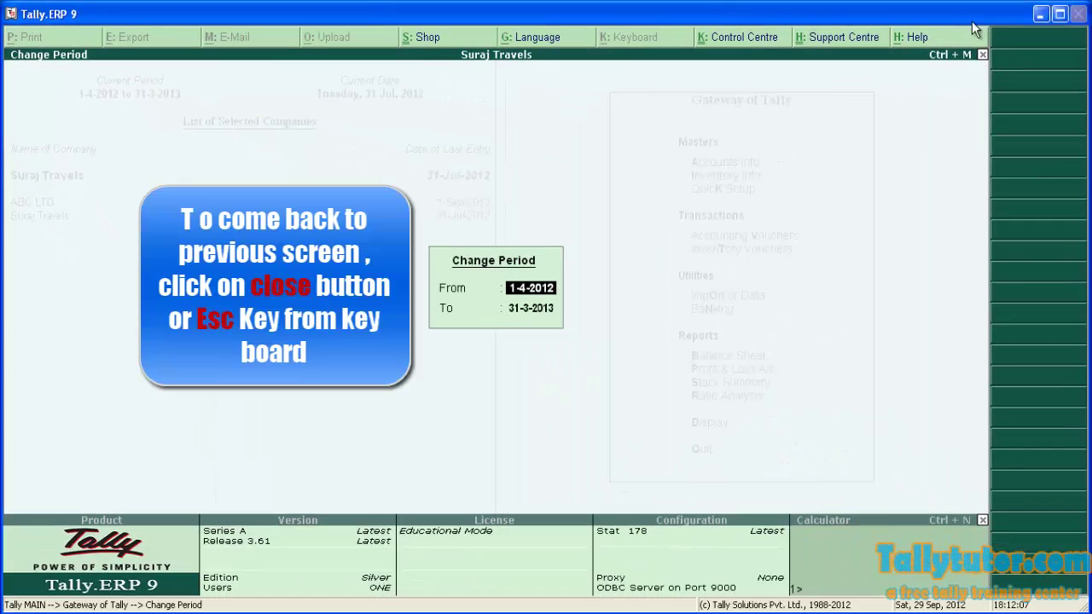
left_click(981, 54)
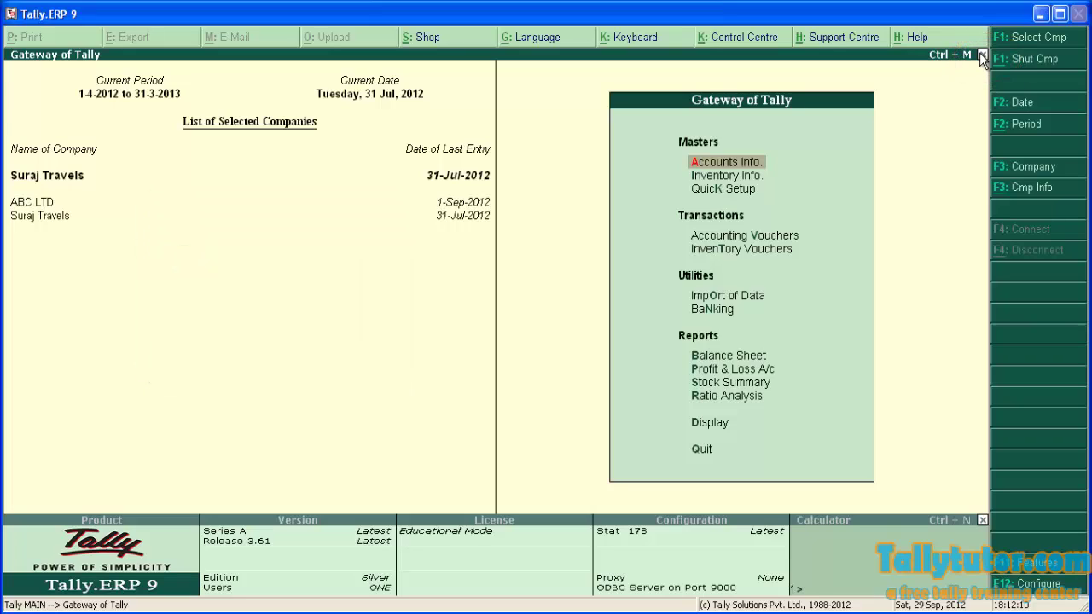
key("alt+F2")
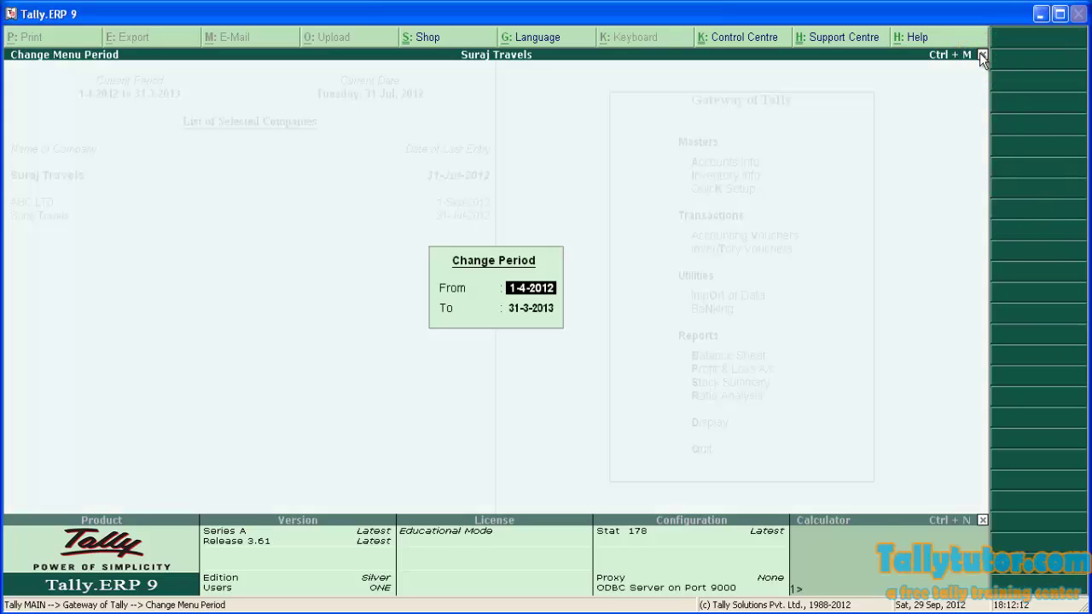
type("1.4.2")
type("011")
key("Return")
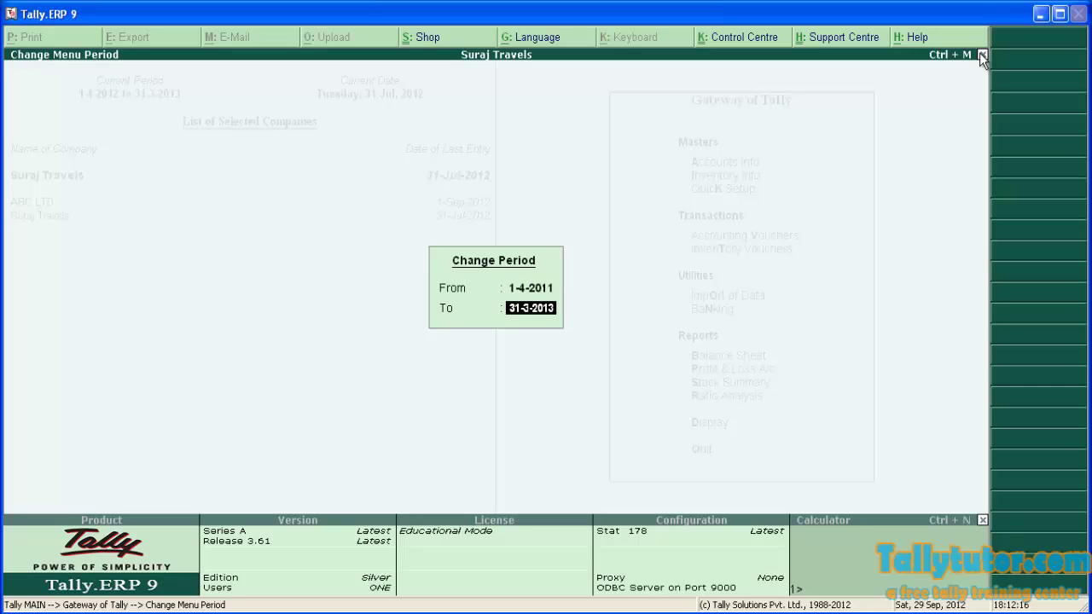
type("31.3.2012")
key("Return")
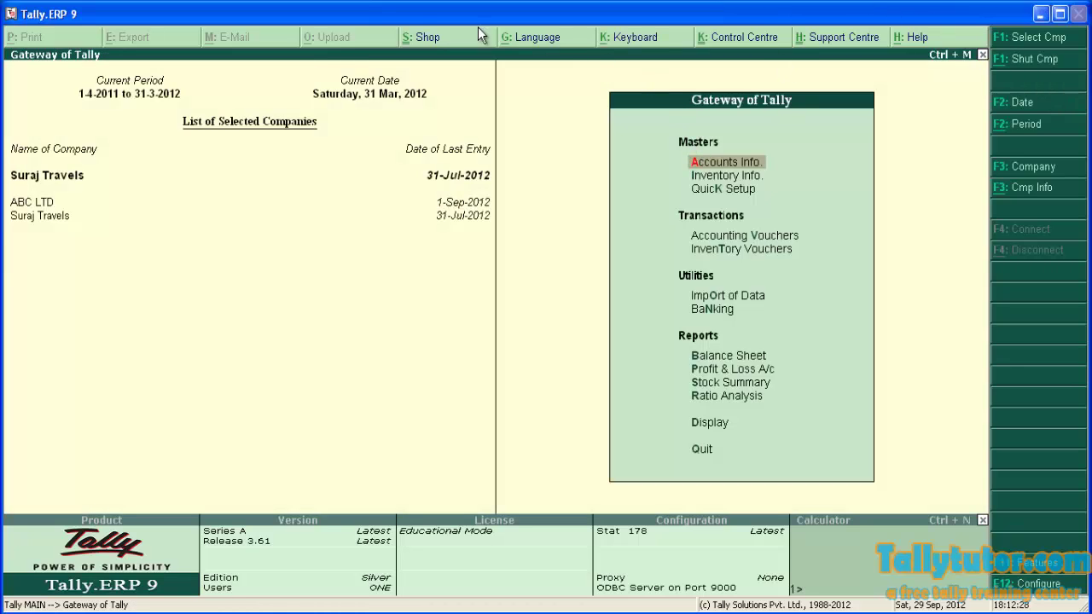
Step: Set the current date to Wednesday, 31 Aug, 2011
left_click(378, 99)
type("31.8.20")
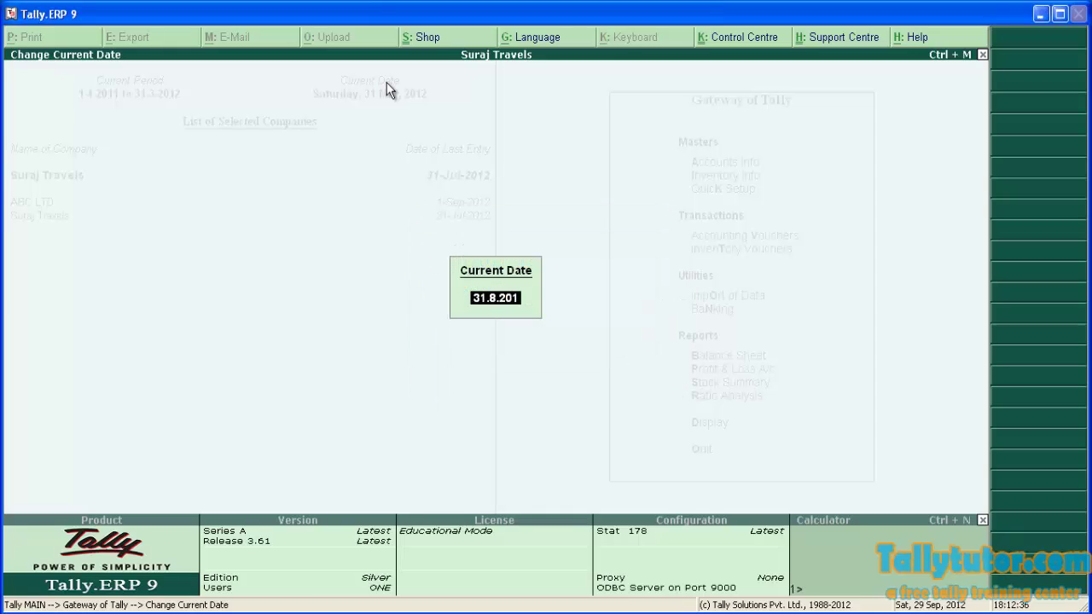
type("1")
key("Return")
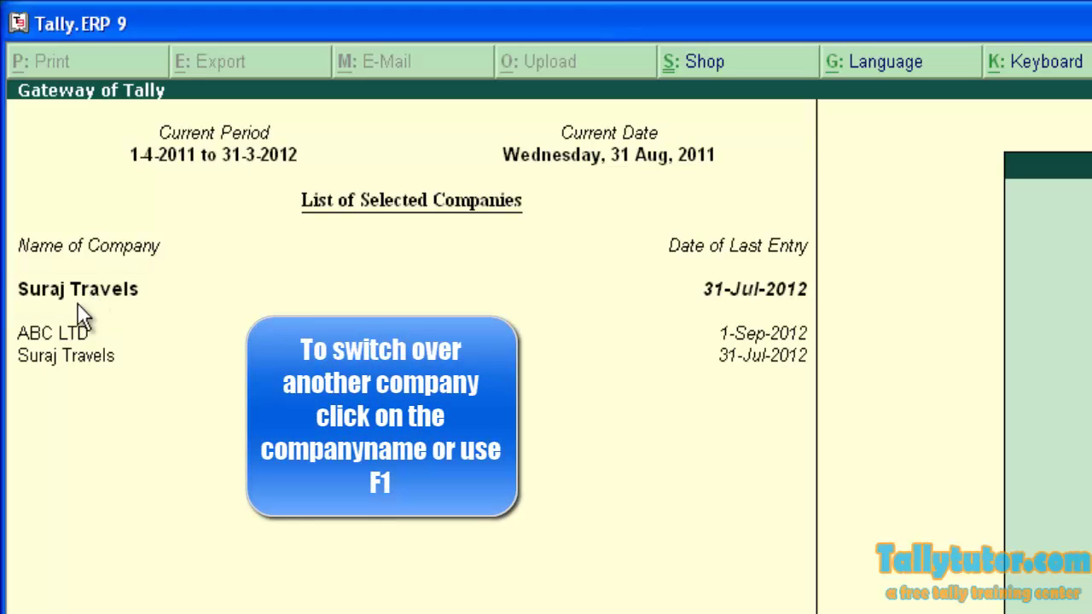
left_click(69, 332)
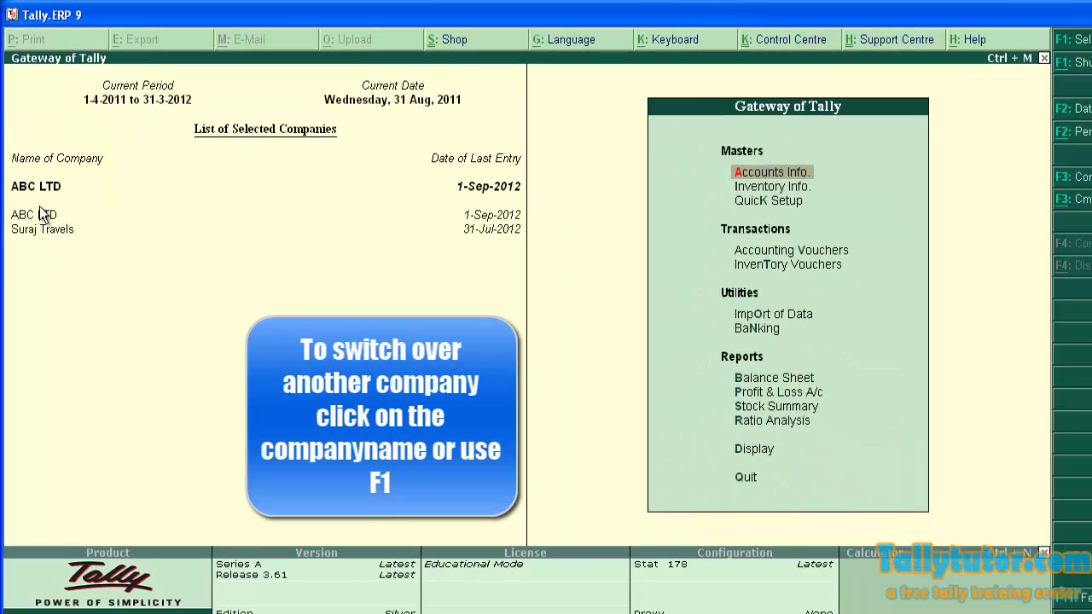
left_click(39, 208)
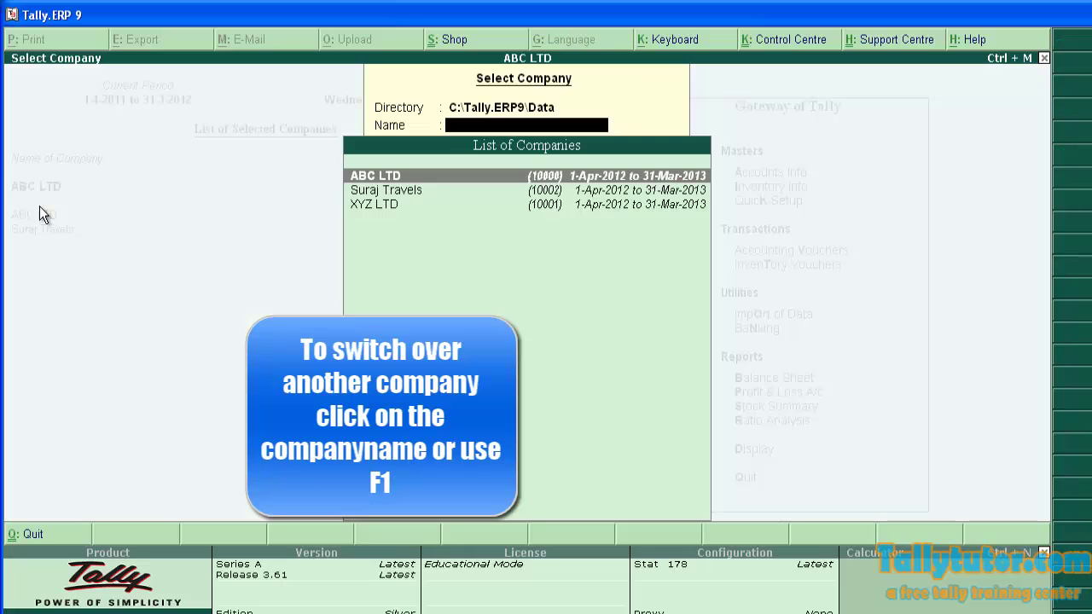
key("Down")
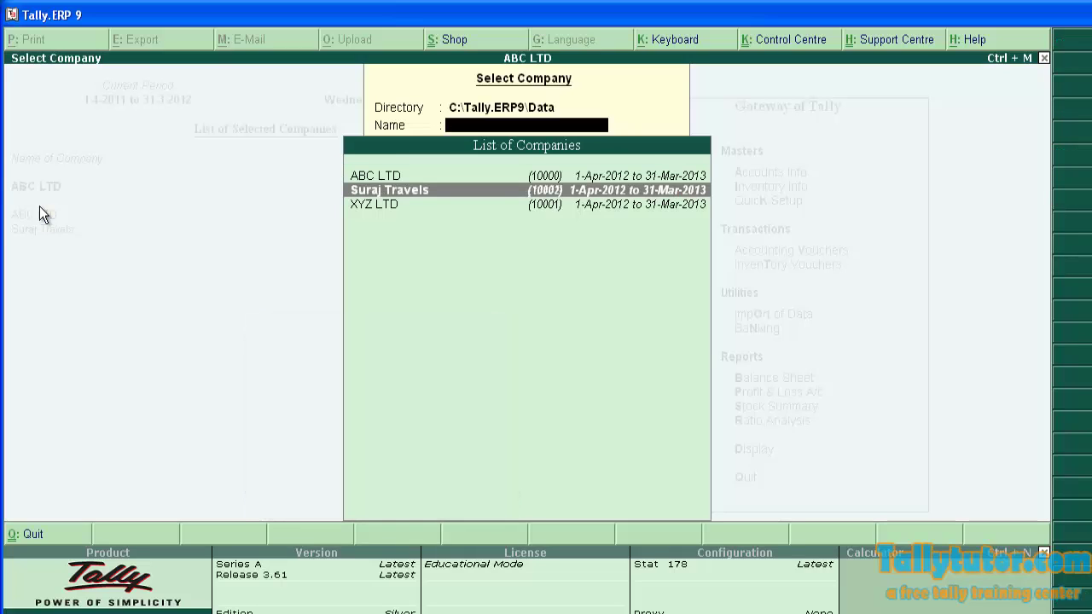
key("Return")
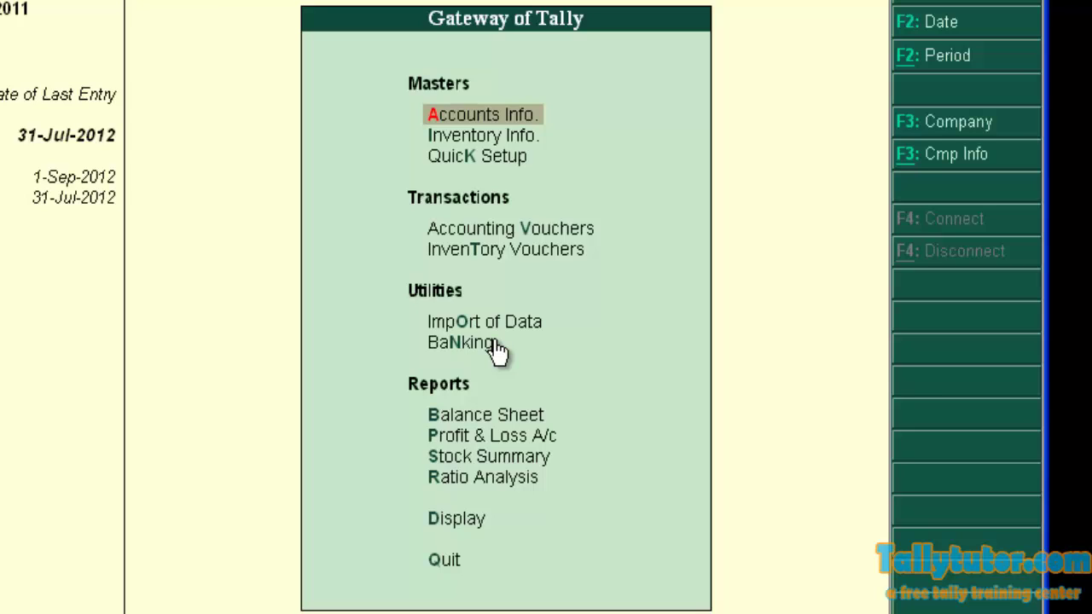
Step: Open Accounts Info from the Gateway menu, exit, then reopen it with the A hot key
key("Down")
key("Down")
key("Down")
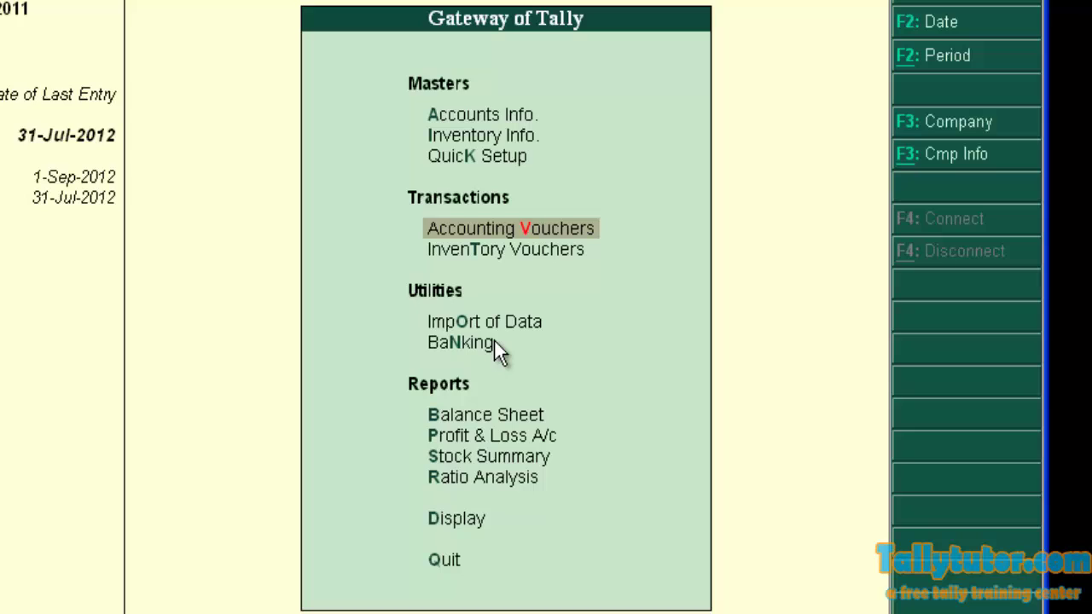
key("Up")
key("Up")
key("Up")
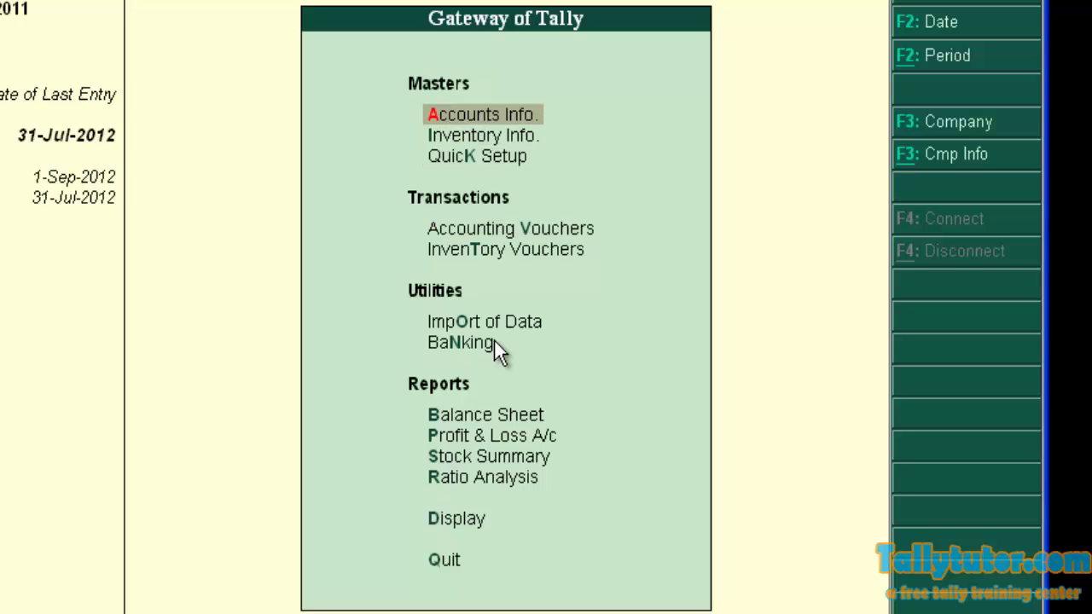
key("Return")
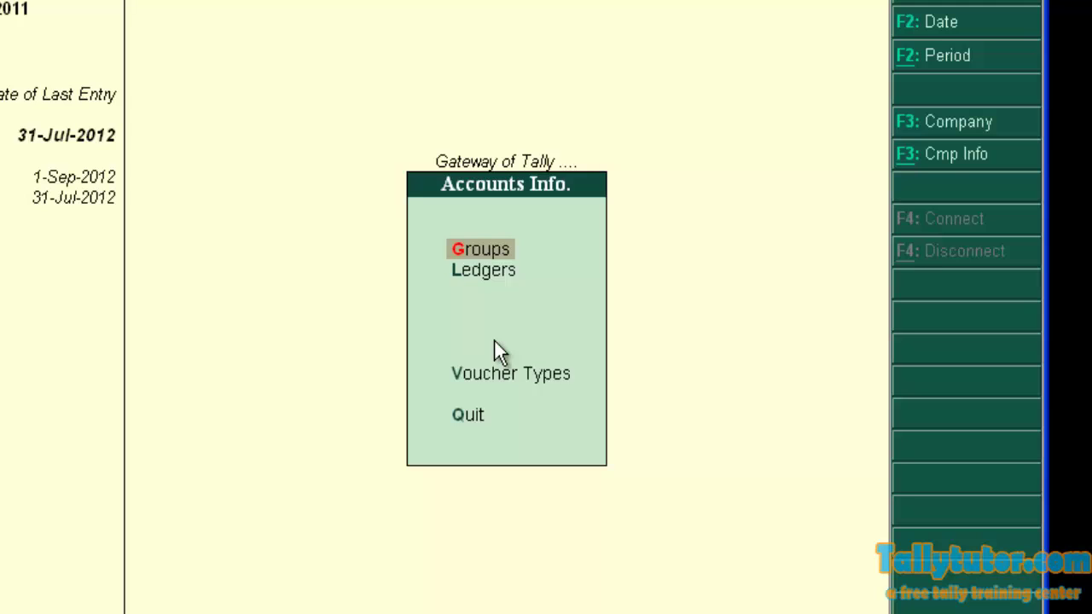
key("Escape")
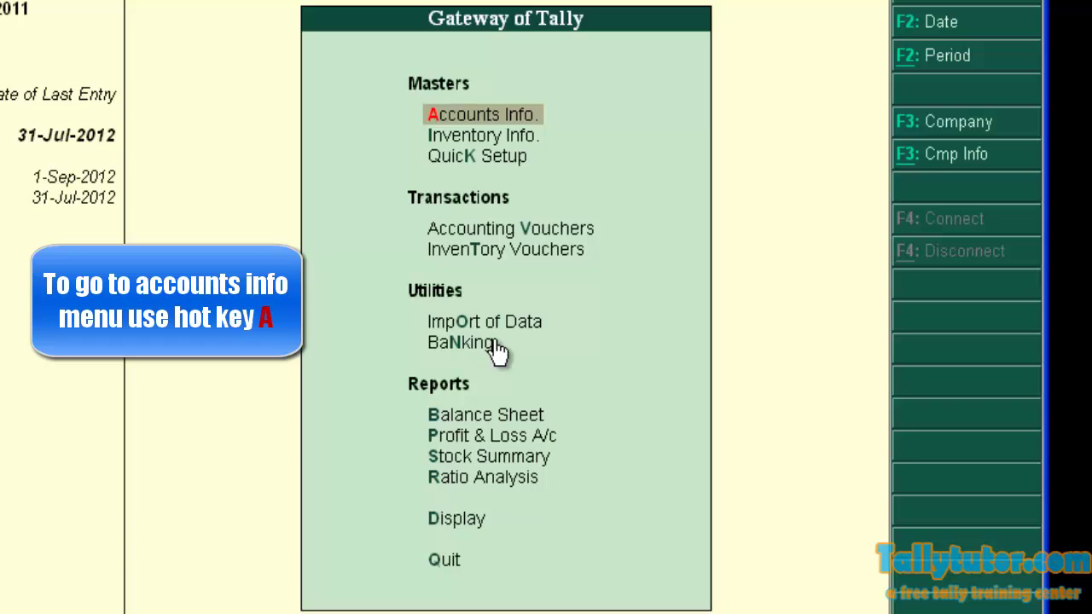
key("a")
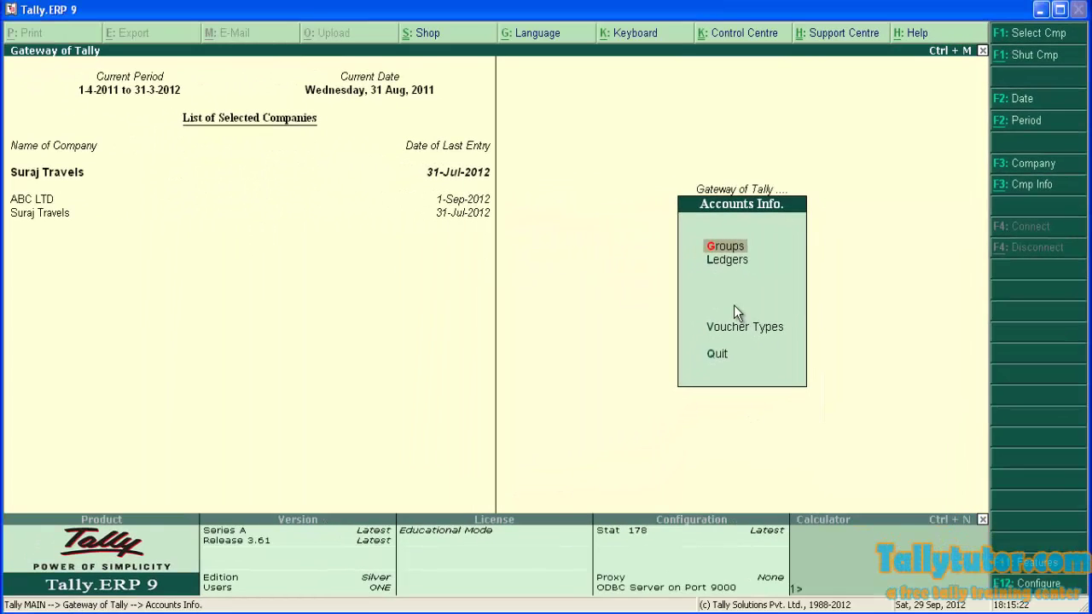
Step: Close Accounts Info and briefly view Accounting Vouchers entry for Suraj Travels
left_click(982, 52)
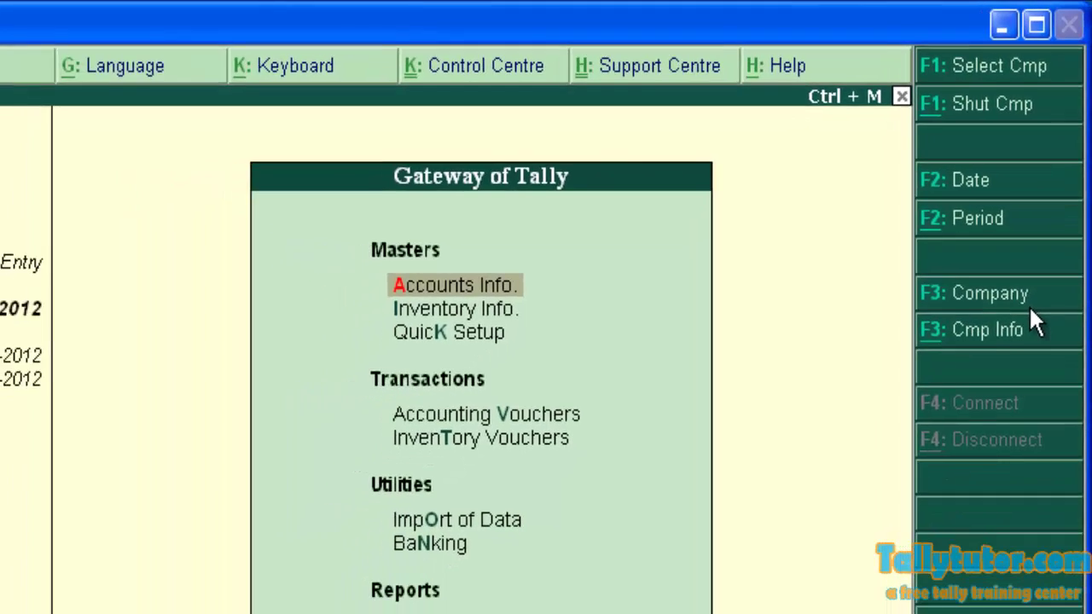
key("Down")
key("Down")
key("Down")
key("Down")
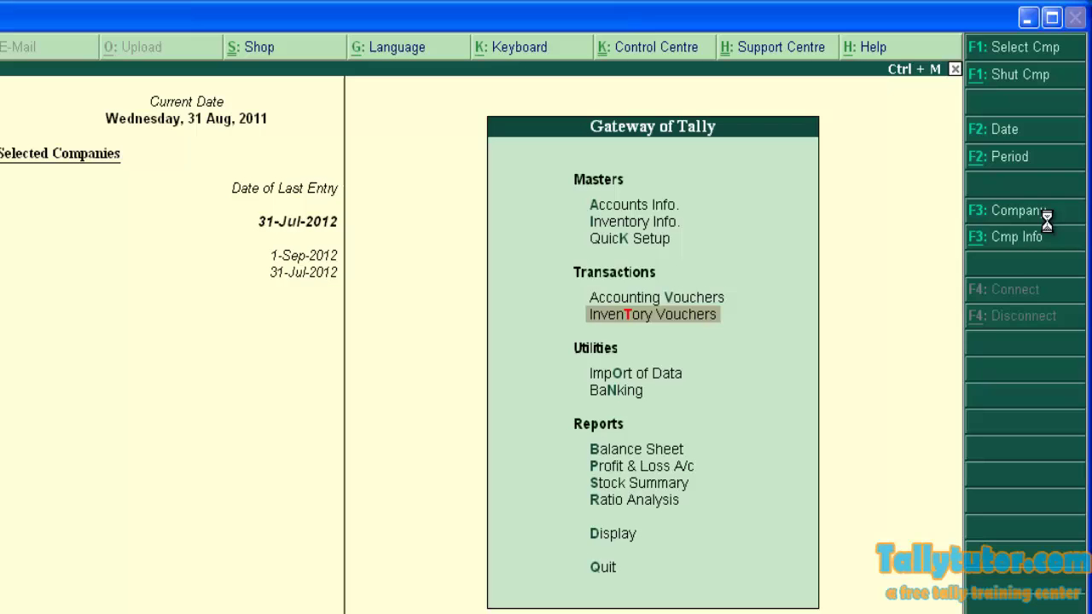
key("Up")
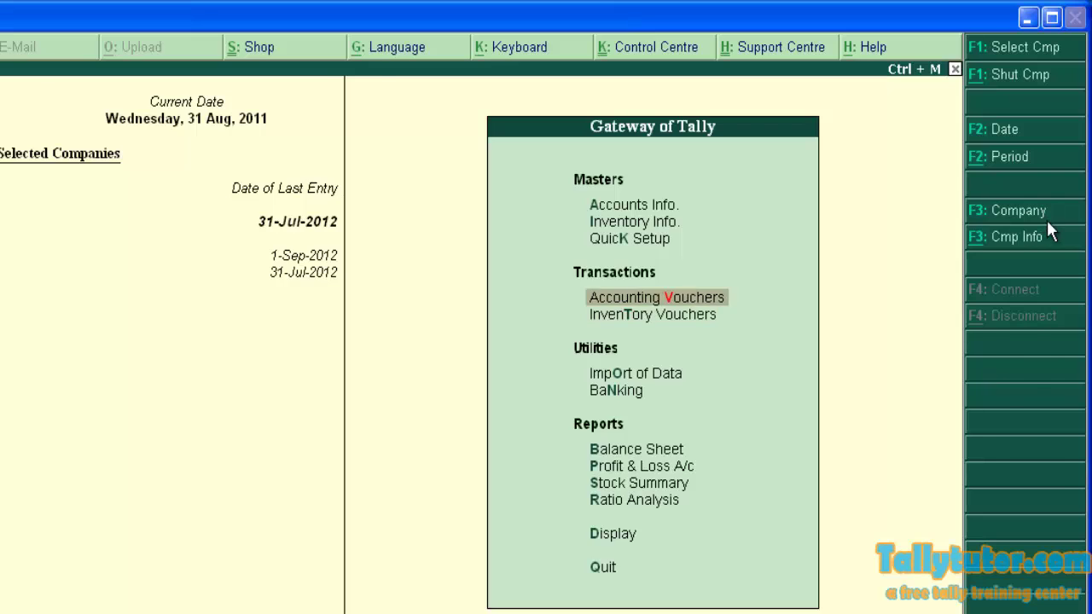
key("Return")
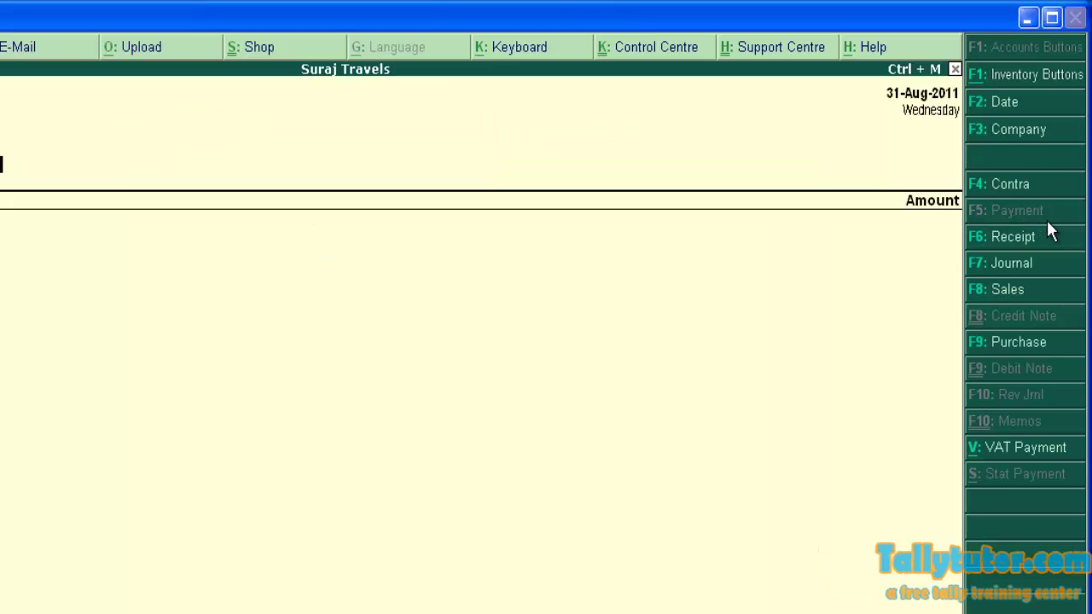
key("Escape")
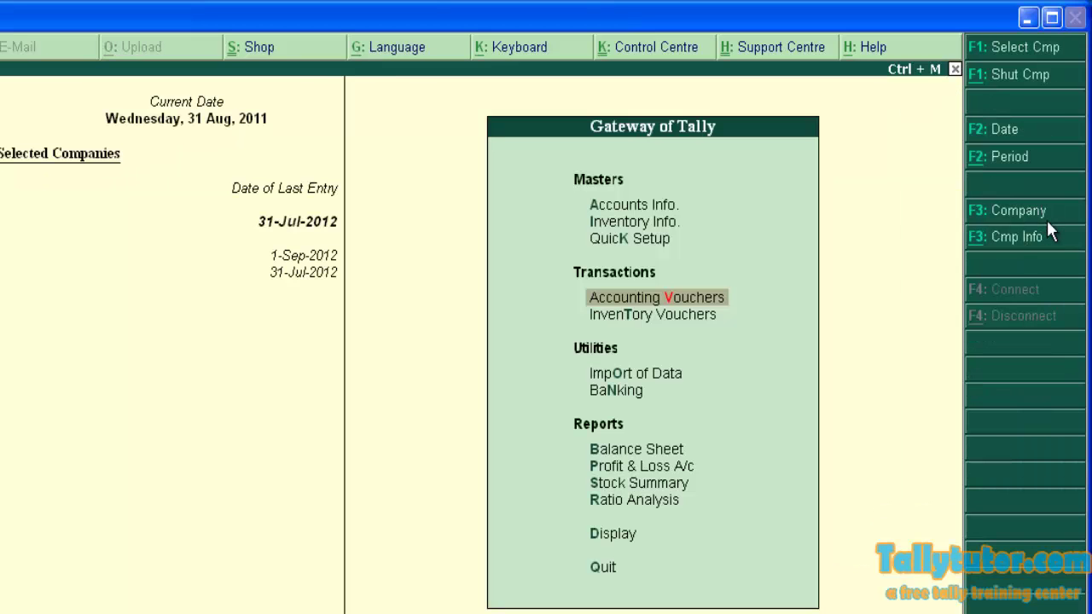
Step: View the Balance Sheet, then return to the Gateway of Tally
key("Down")
key("Down")
key("Down")
key("Down")
key("Return")
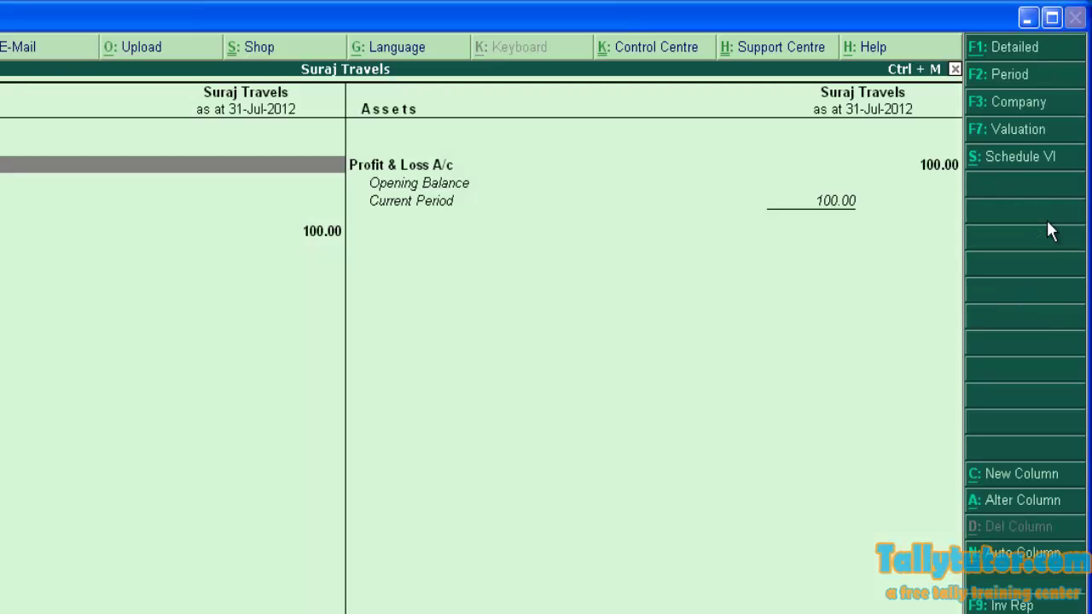
key("Escape")
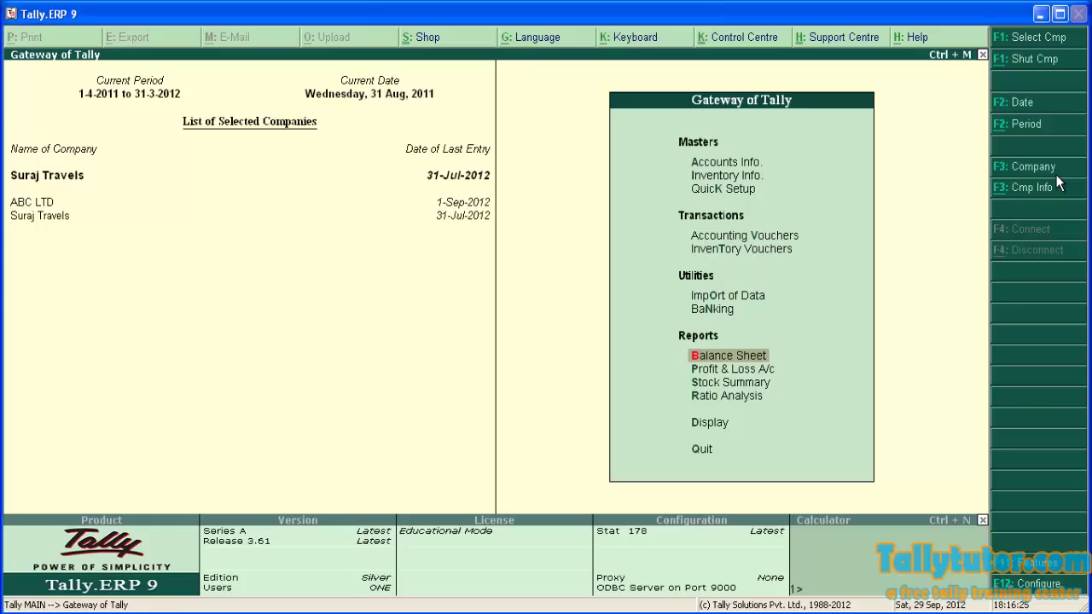
Step: Cancel the Change Period dialog unchanged and open the Suraj Travels Balance Sheet
key("alt+F2")
key("BackSpace")
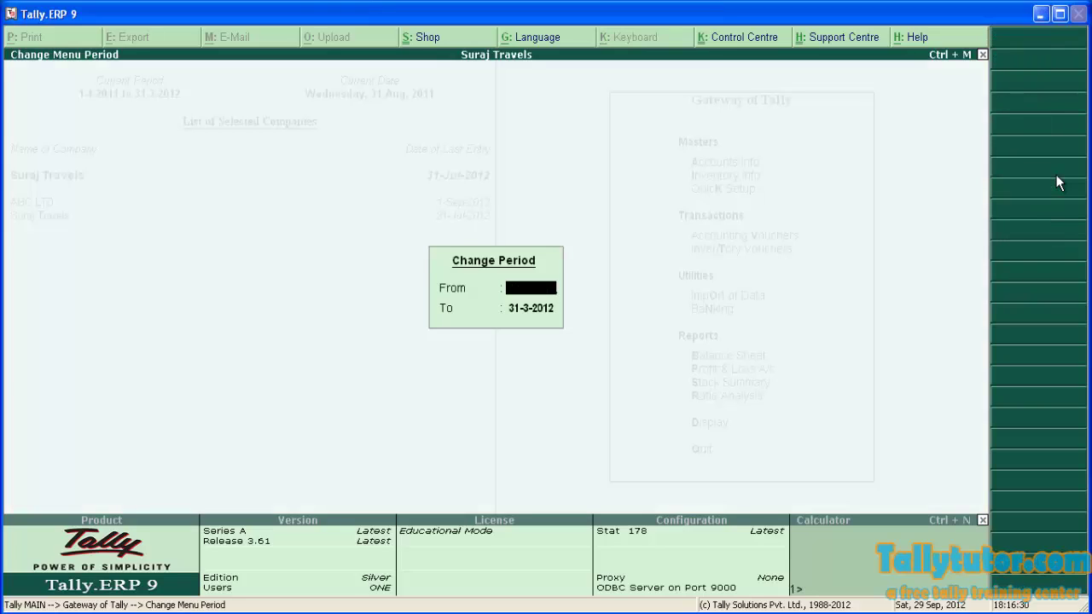
key("Escape")
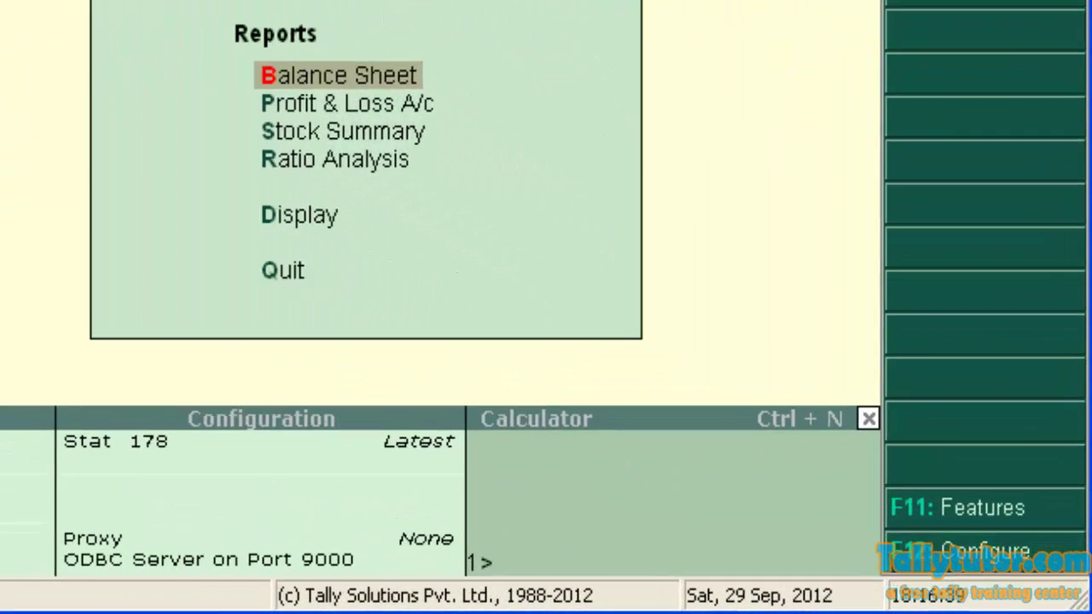
key("Return")
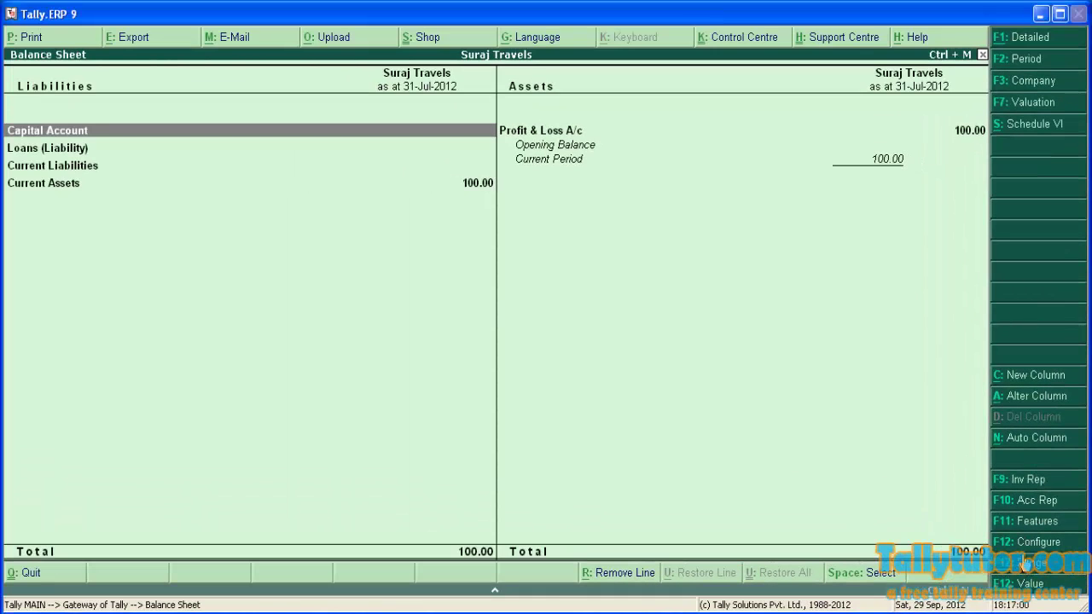
Step: View the Balance Sheet F12 configuration, then activate the calculator with Ctrl+N
left_click(1023, 544)
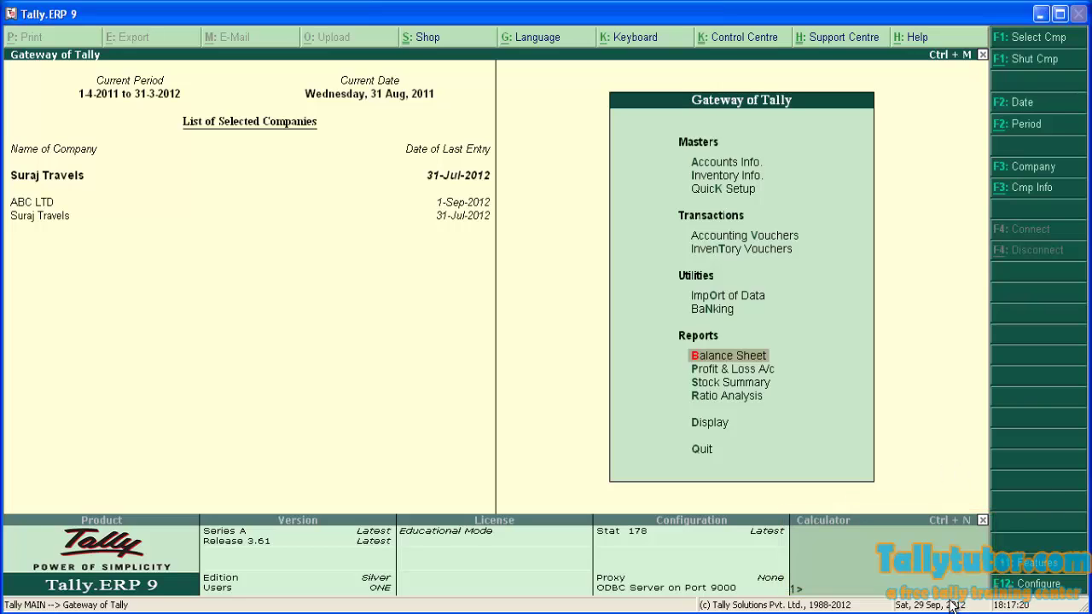
key("ctrl+n")
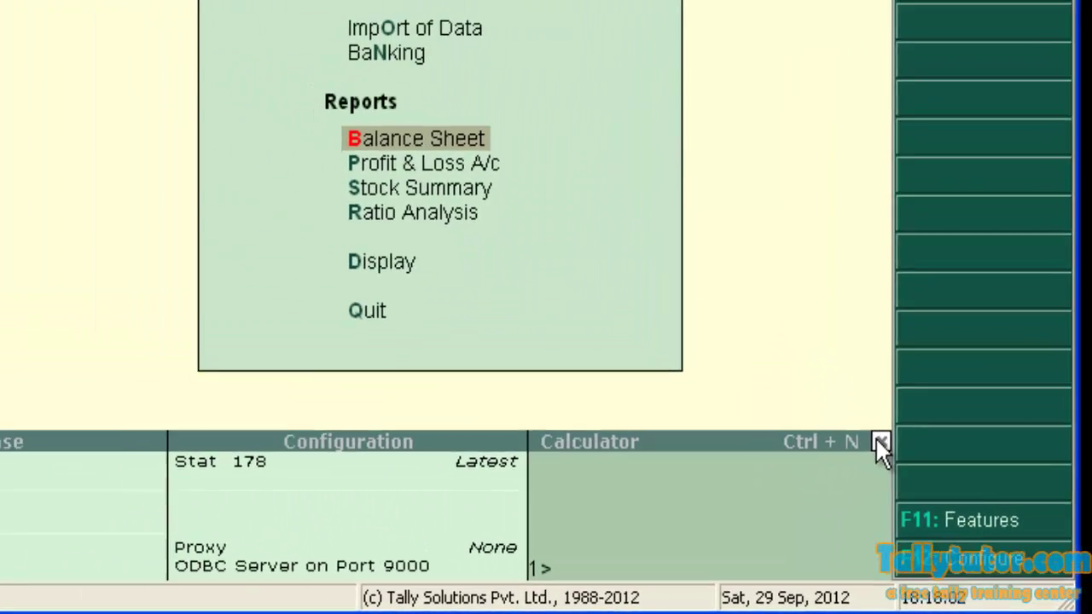
left_click(880, 442)
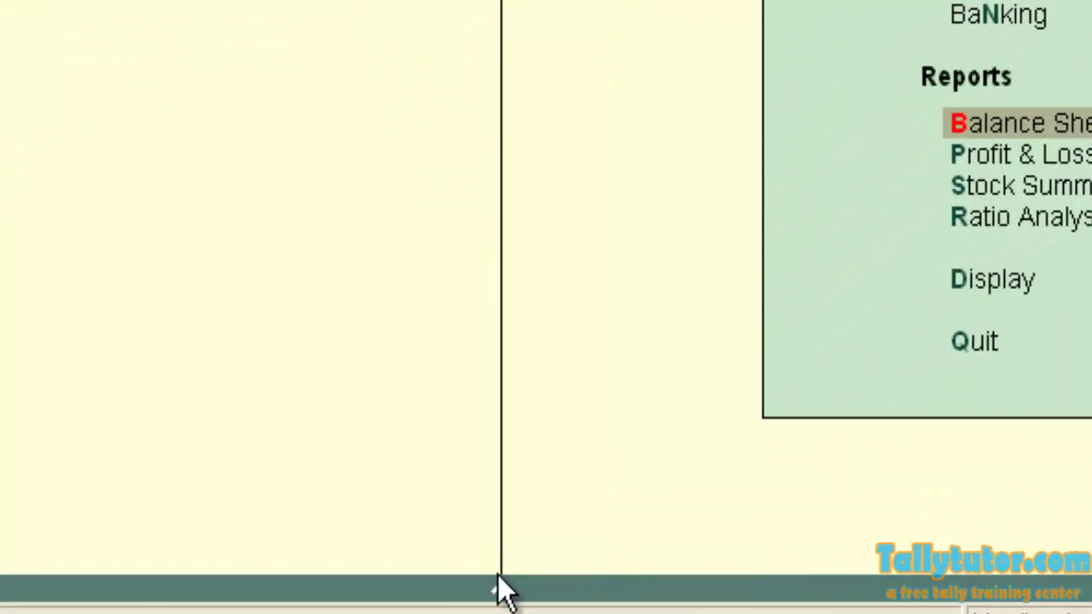
left_click(499, 592)
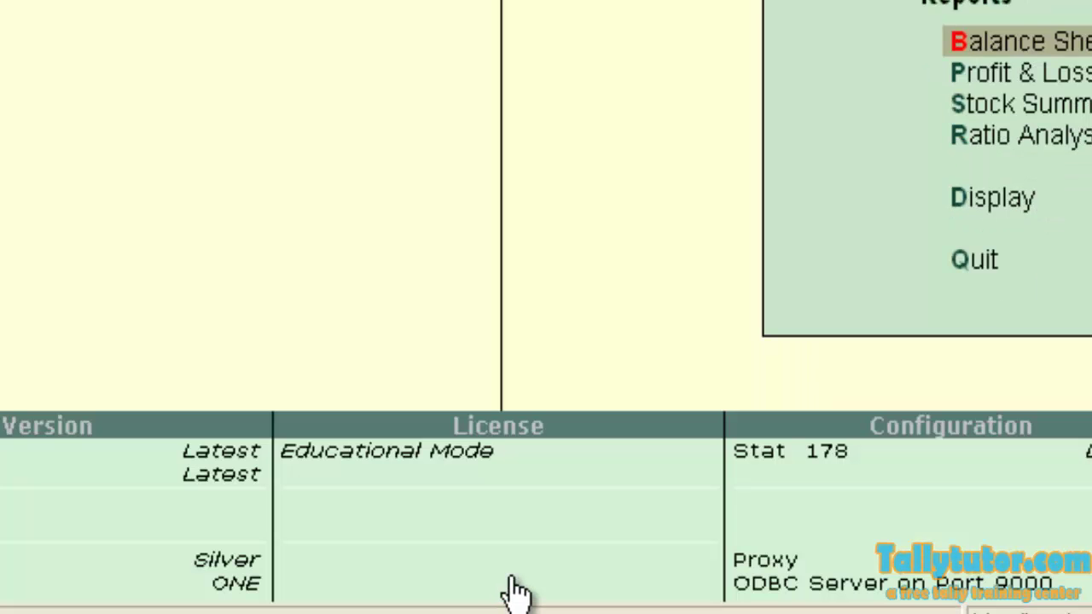